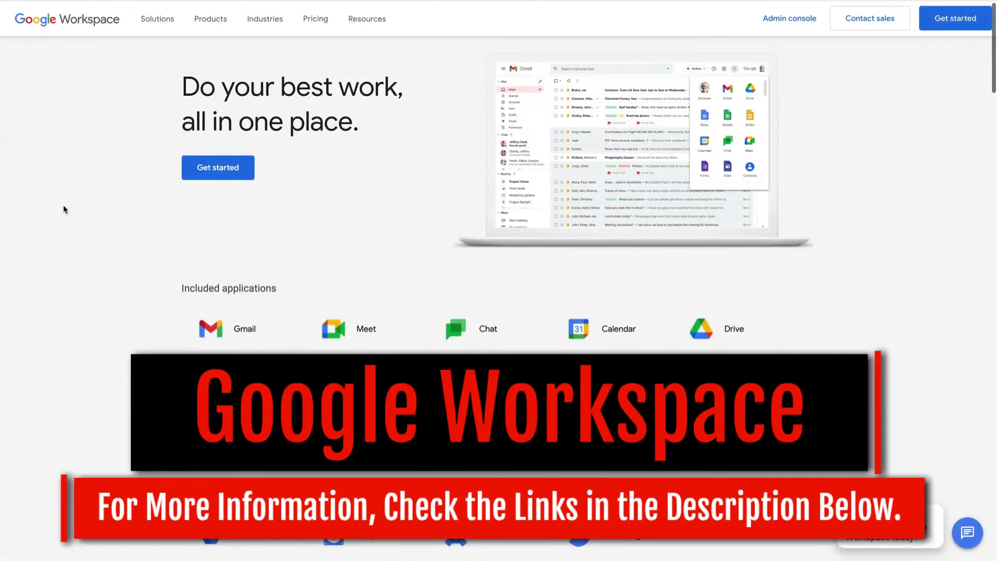
# - Scroll down through the Item Level Inventory Management handout to review its content
pyautogui.scroll(-2, 65, 209)
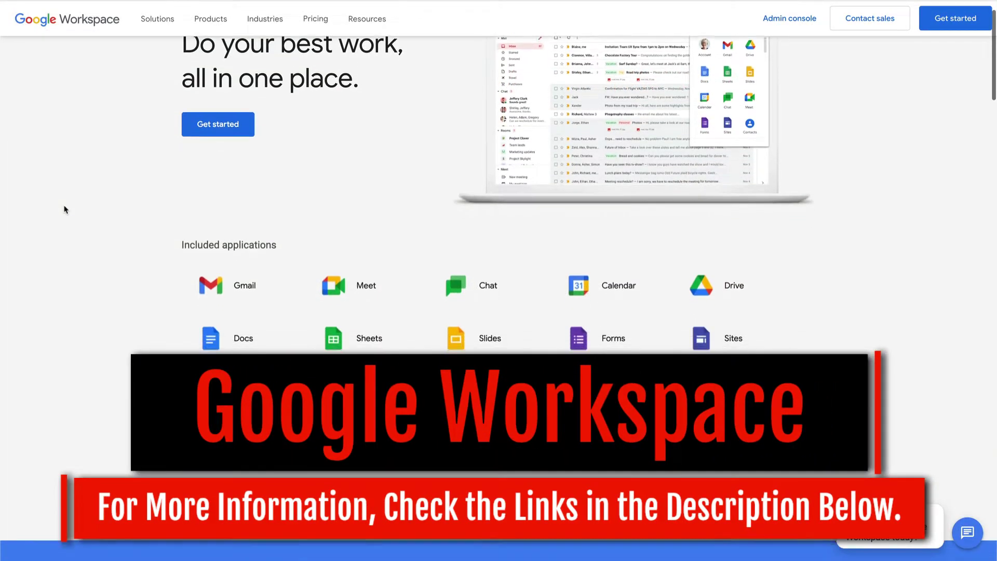
pyautogui.scroll(-2, 64, 209)
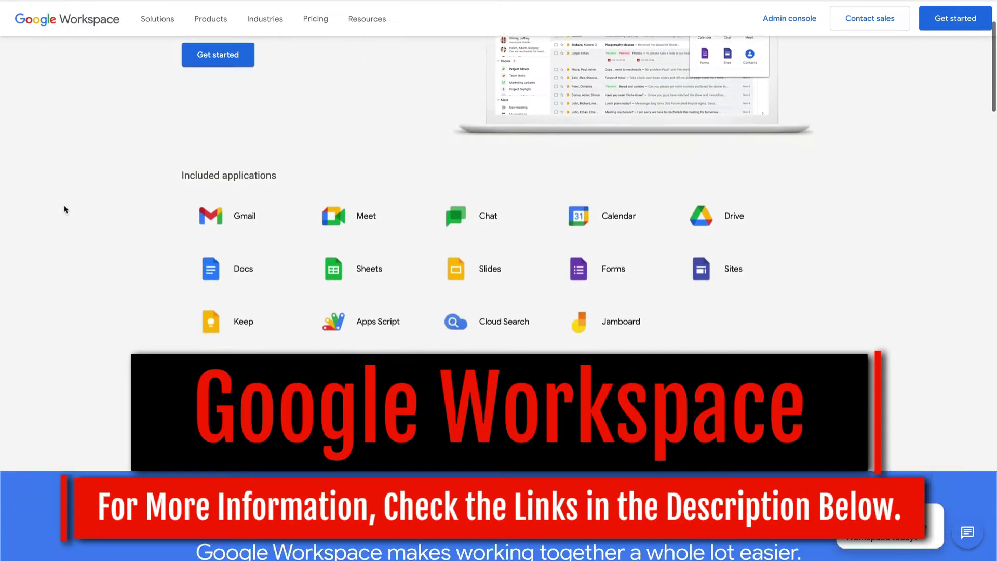
pyautogui.scroll(-3, 64, 209)
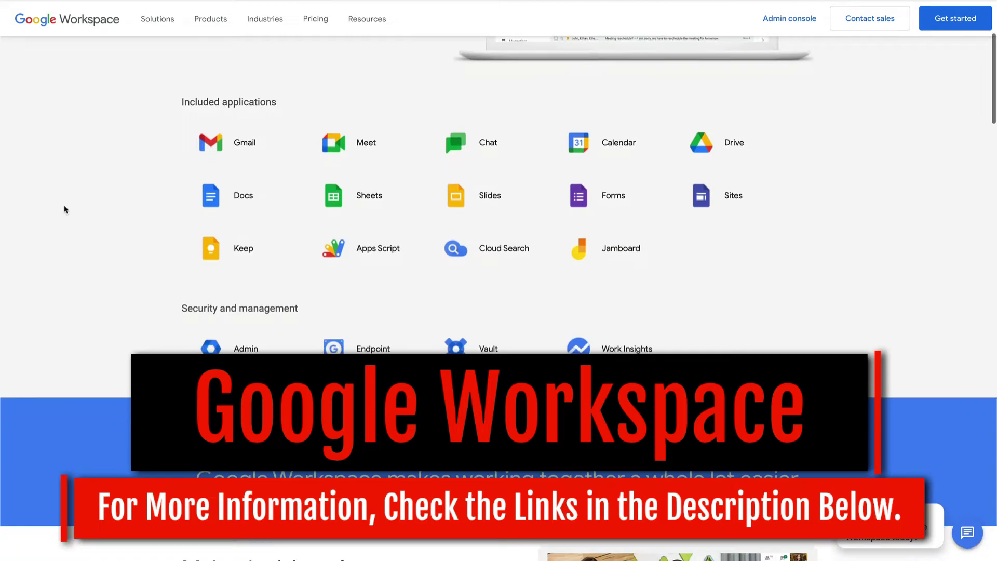
pyautogui.scroll(-3, 64, 209)
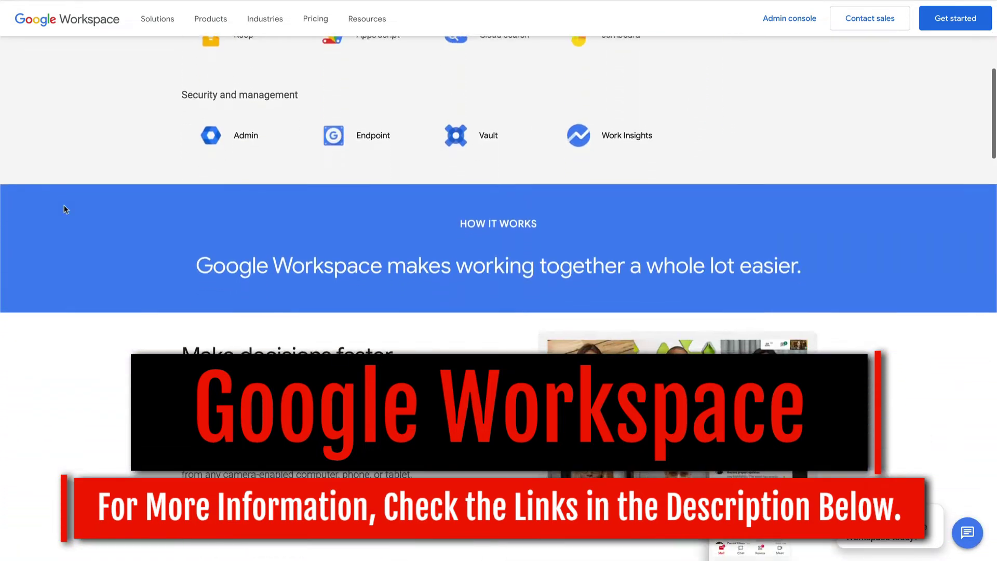
pyautogui.scroll(-1, 65, 209)
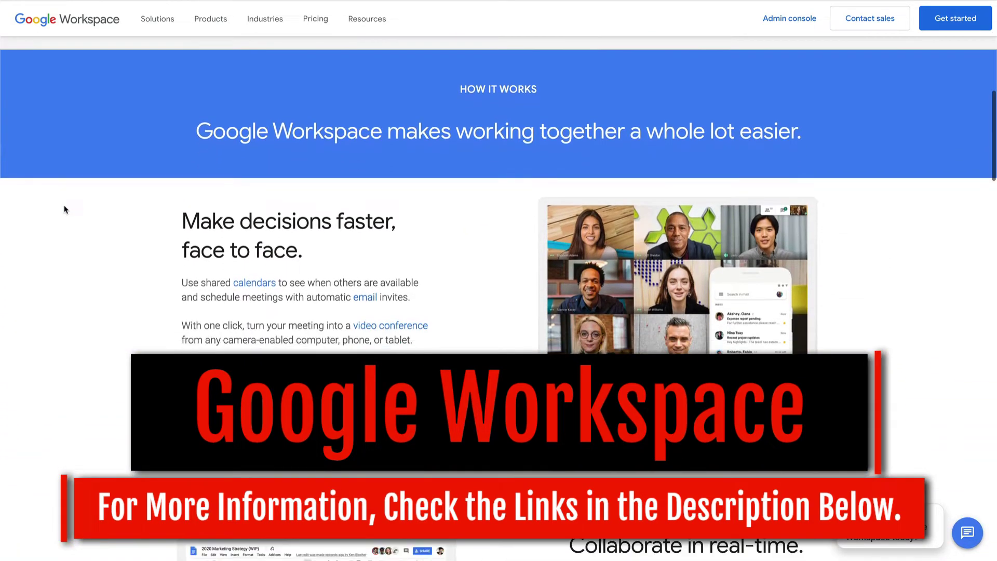
pyautogui.scroll(-1, 64, 209)
pyautogui.scroll(-2, 65, 209)
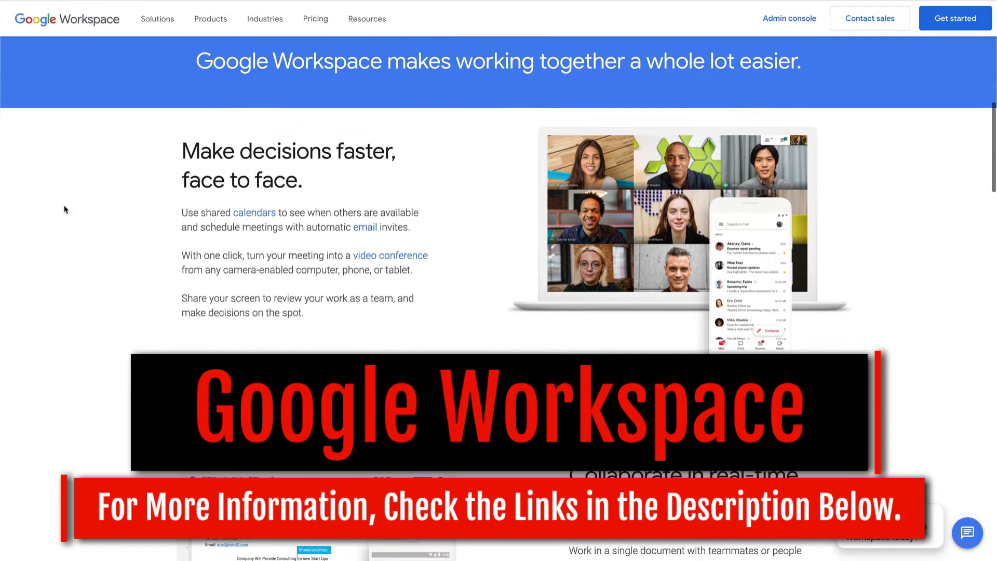
pyautogui.scroll(-3, 65, 209)
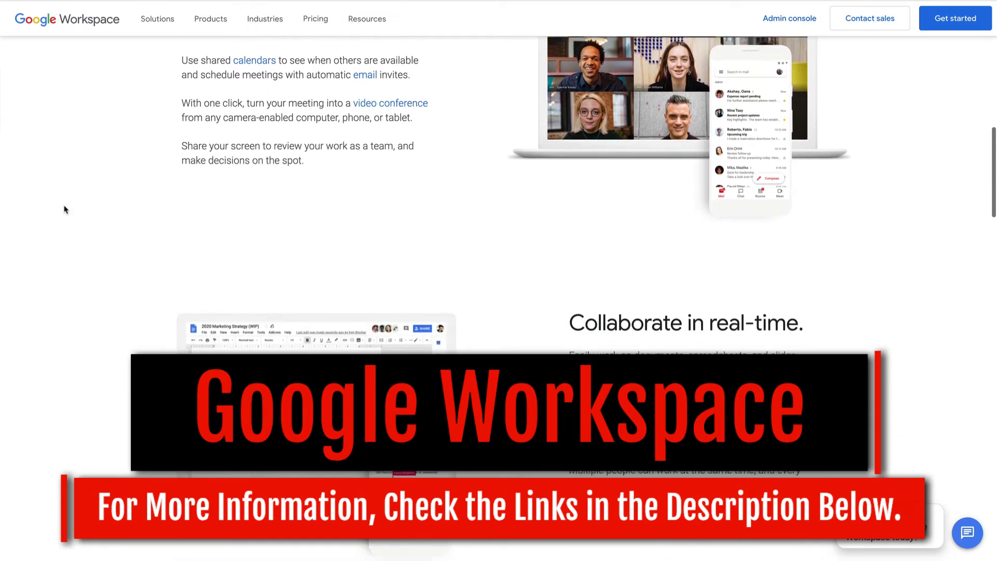
pyautogui.scroll(-4, 65, 209)
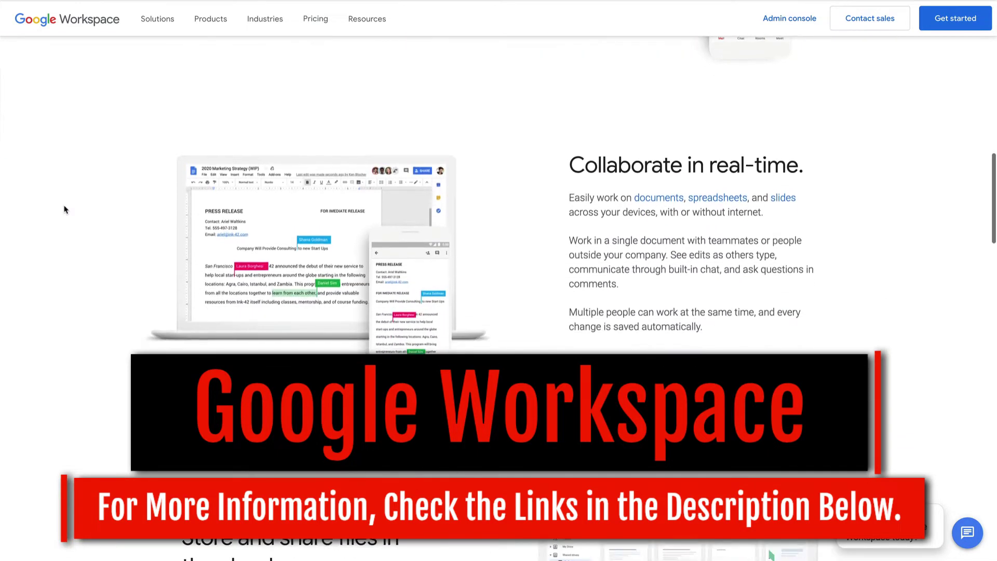
pyautogui.scroll(-4, 64, 209)
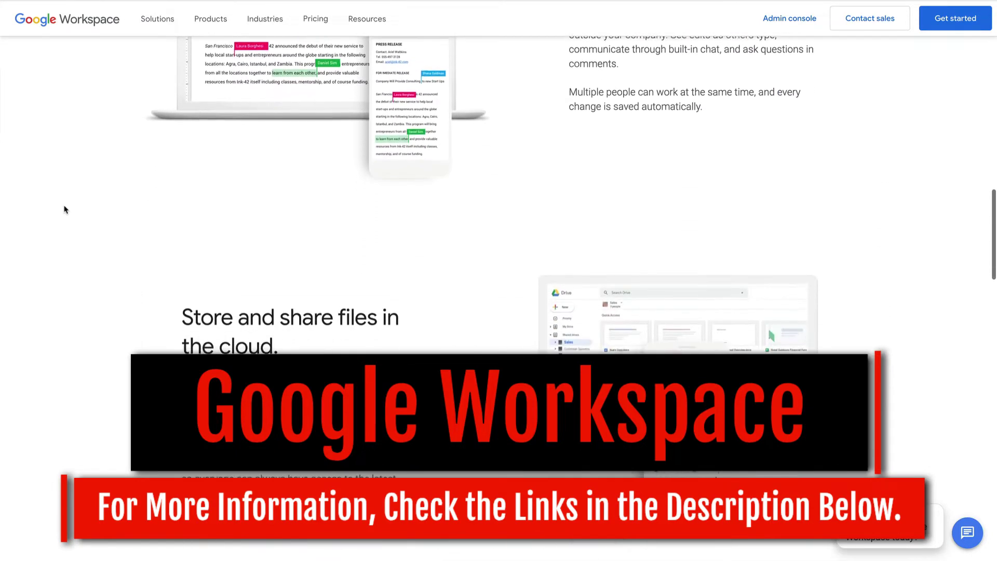
pyautogui.scroll(-4, 65, 209)
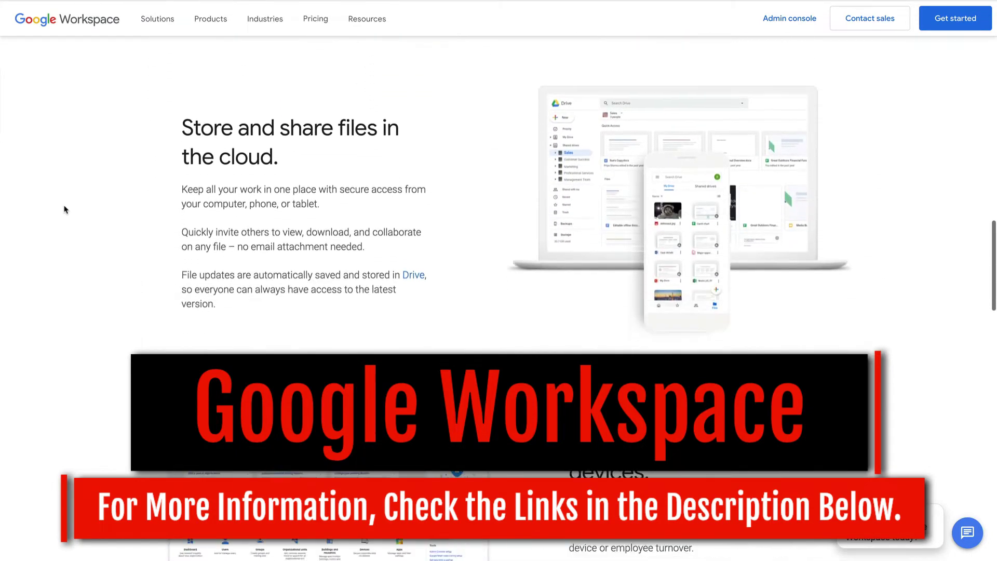
pyautogui.scroll(-4, 65, 209)
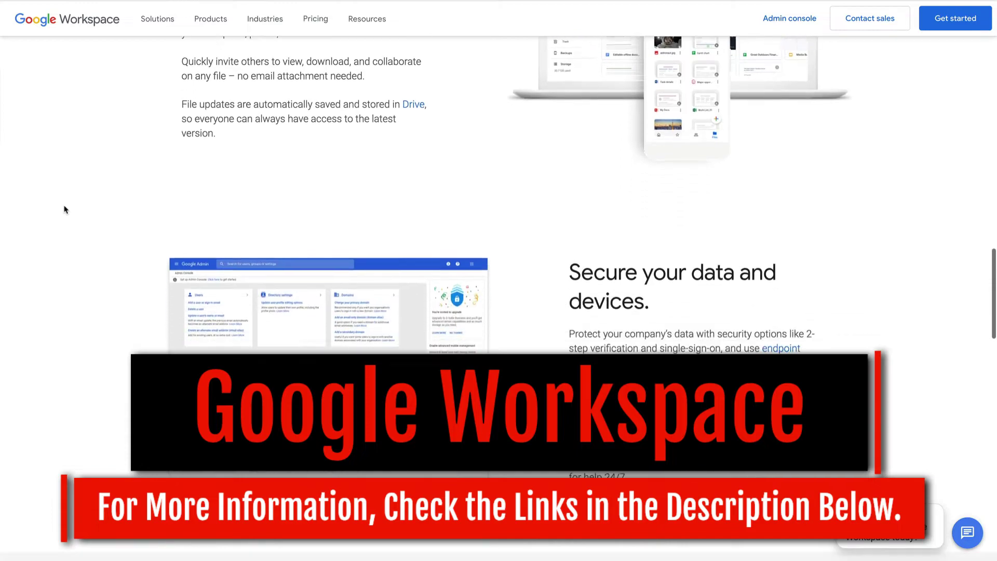
pyautogui.scroll(-1, 65, 209)
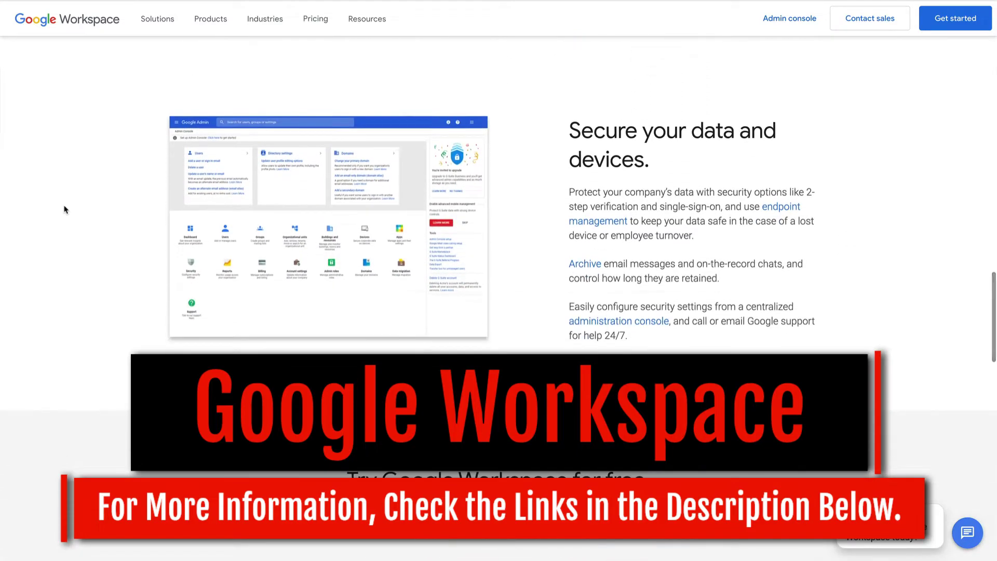
pyautogui.scroll(-1, 64, 210)
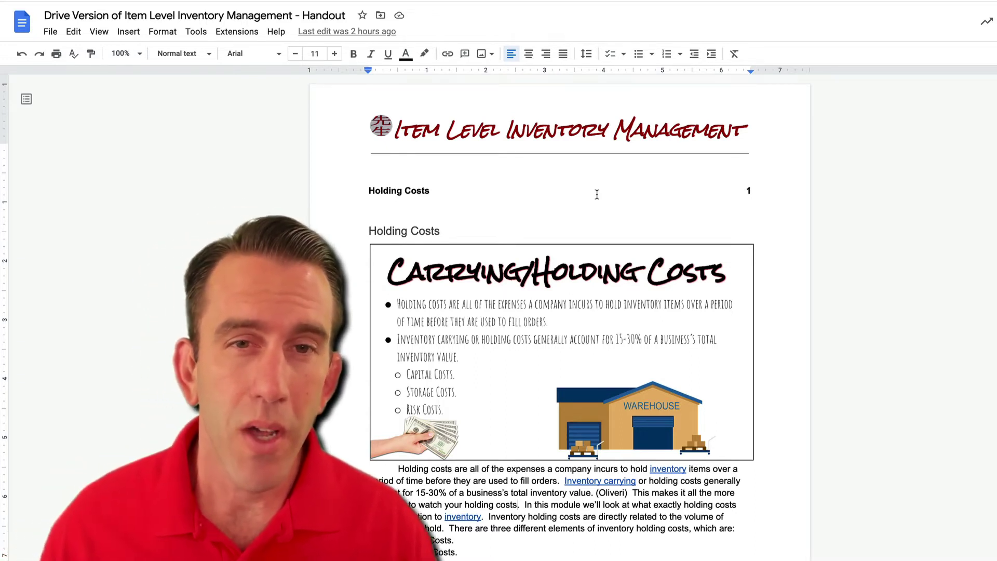
# - Open Translate document from the Tools menu to start a translated copy
pyautogui.scroll(-1, 583, 201)
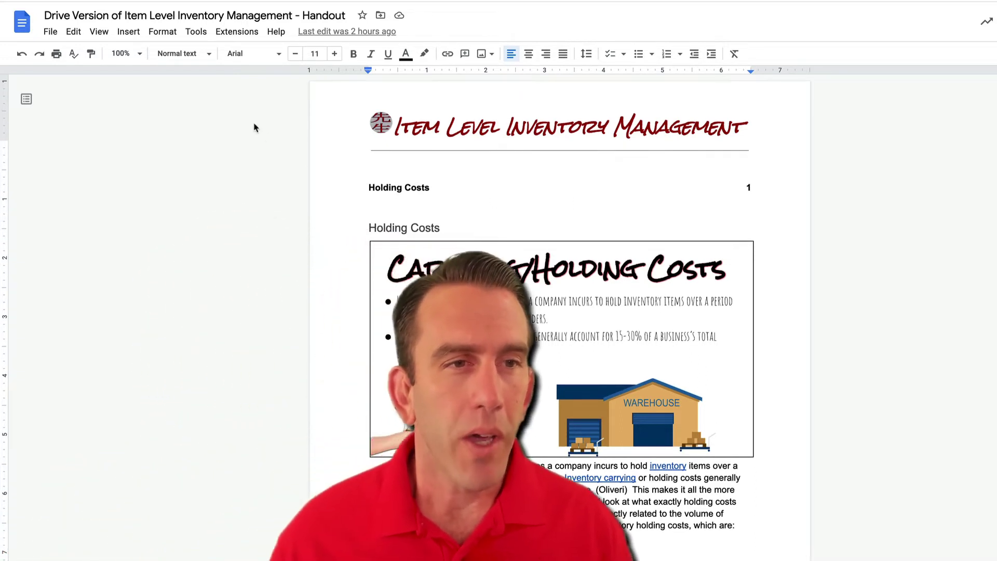
pyautogui.click(201, 31)
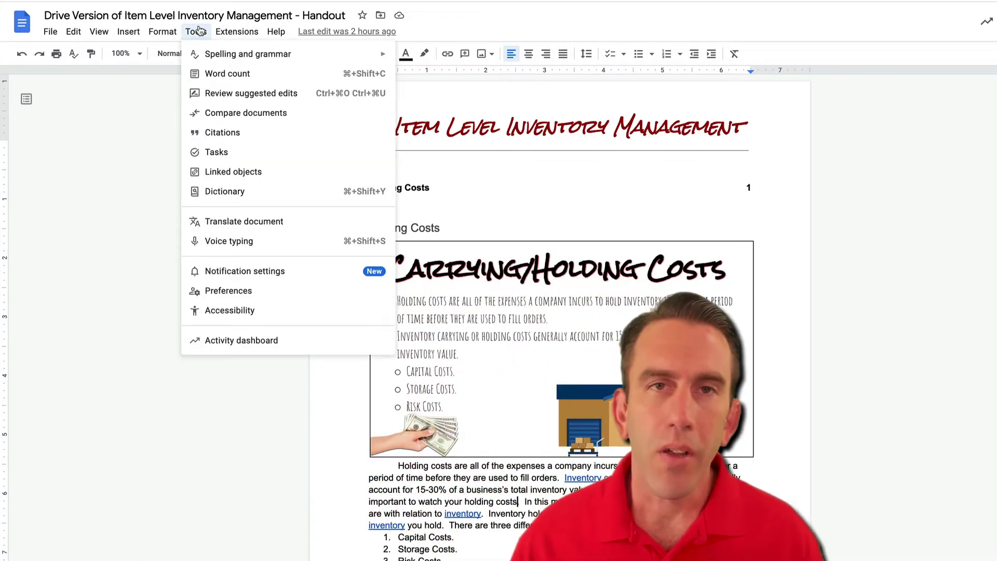
pyautogui.click(274, 221)
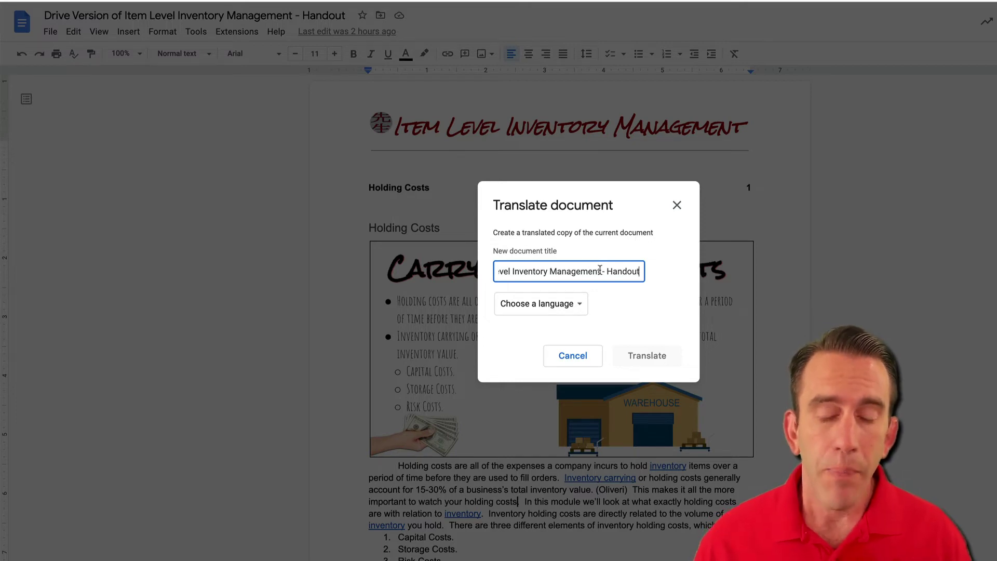
# - Replace the 'Translated copy of' title prefix with 'Spanish -'
pyautogui.moveTo(606, 270); pyautogui.dragTo(485, 270)
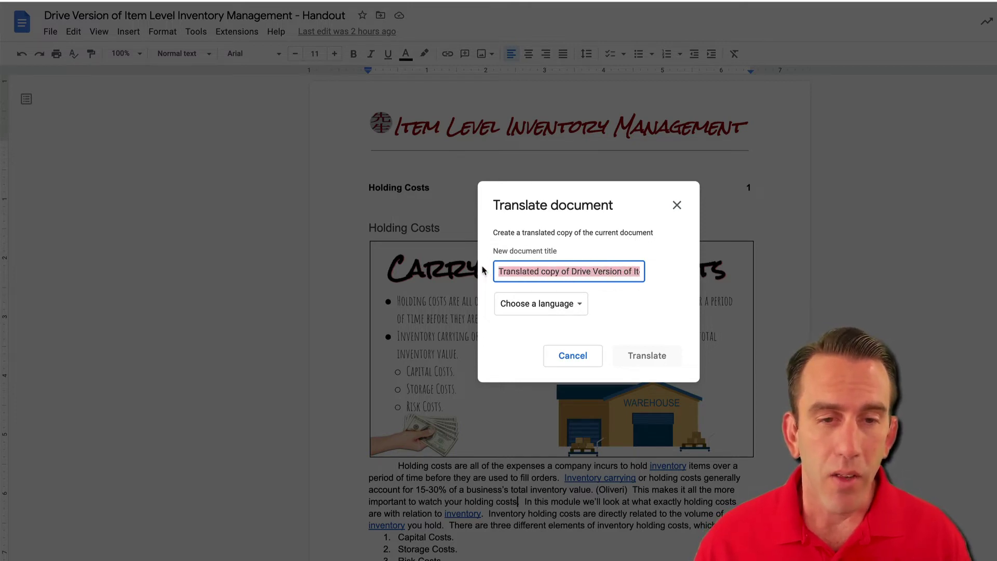
pyautogui.click(546, 267)
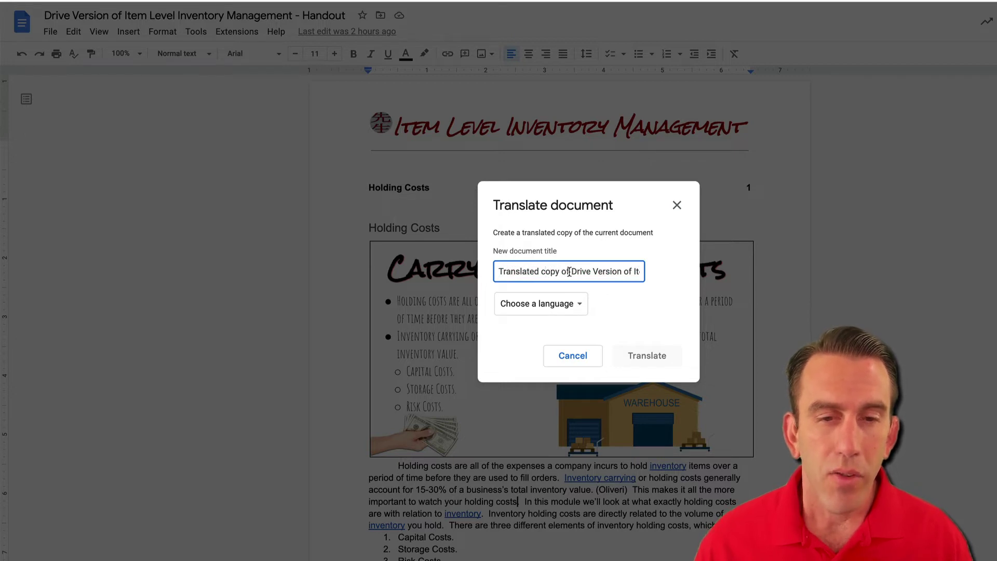
pyautogui.moveTo(571, 271); pyautogui.dragTo(500, 270)
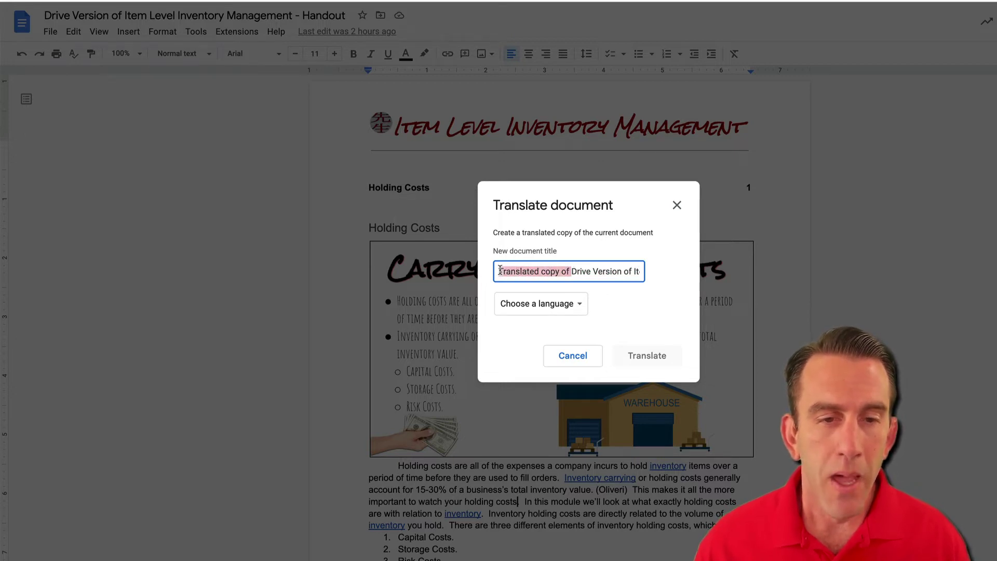
pyautogui.press('BackSpace')
pyautogui.write('Spanish -')
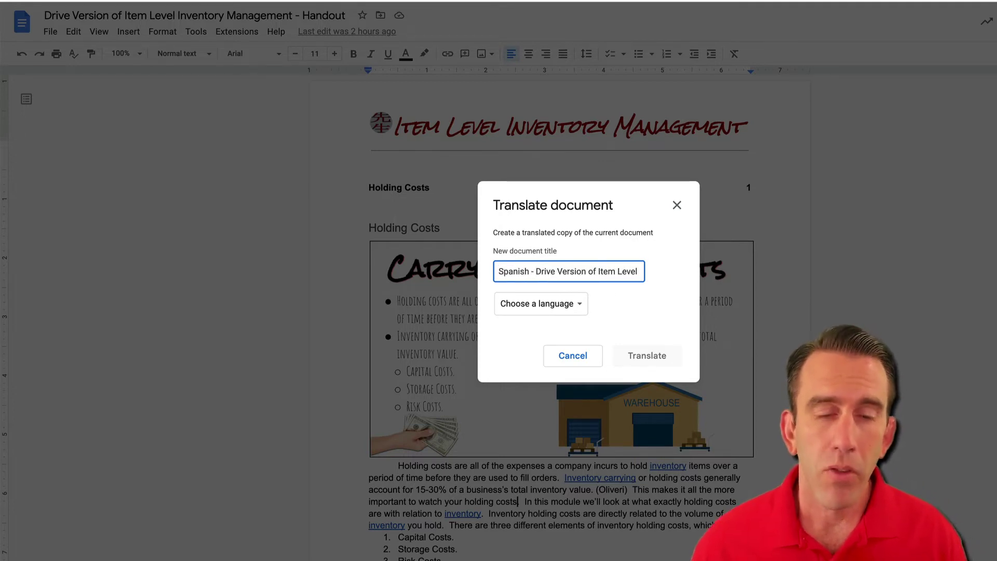
# - Pick Spanish from the target language list
pyautogui.click(570, 305)
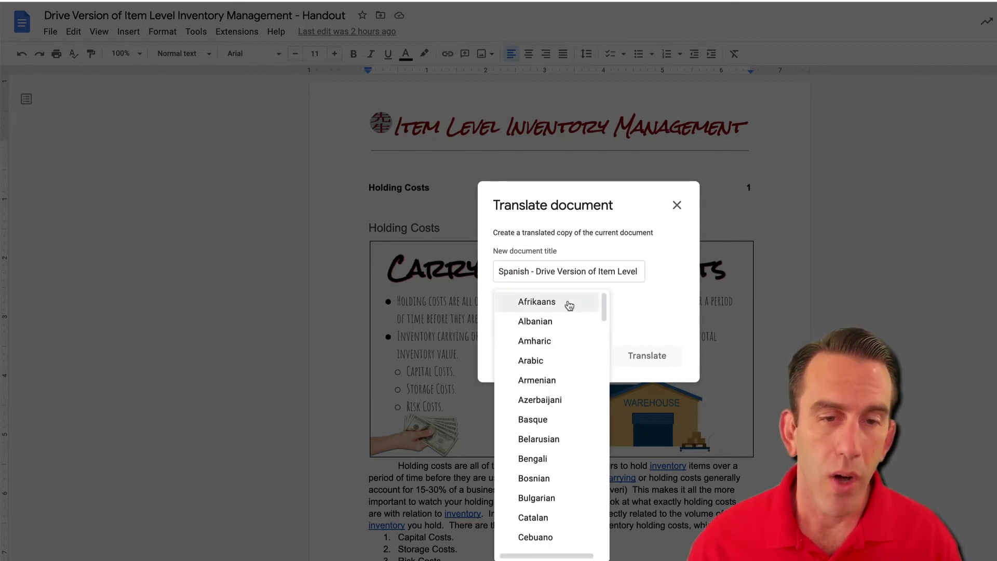
pyautogui.scroll(-5, 575, 375)
pyautogui.scroll(-3, 577, 375)
pyautogui.scroll(-3, 578, 376)
pyautogui.scroll(-5, 578, 376)
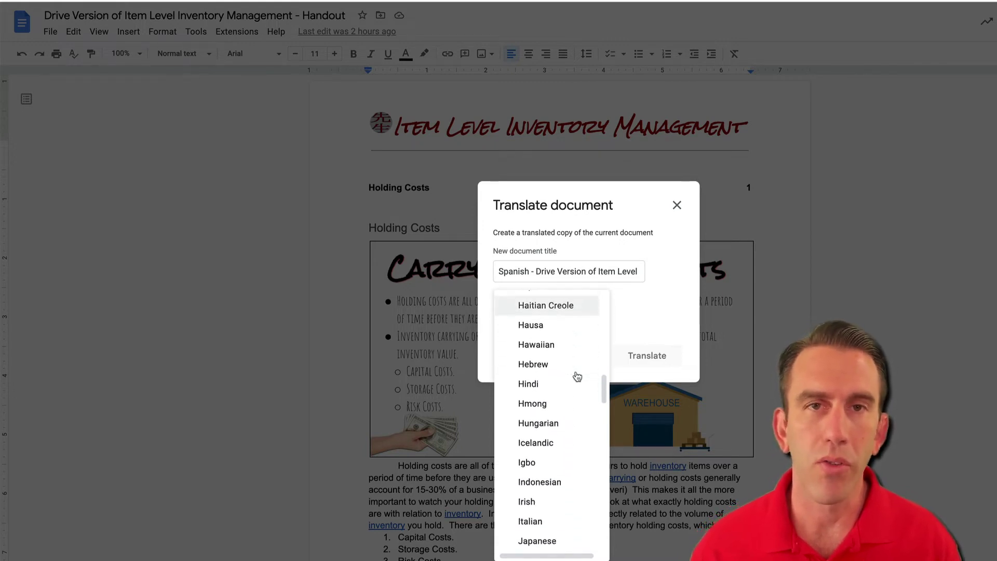
pyautogui.scroll(-10, 577, 376)
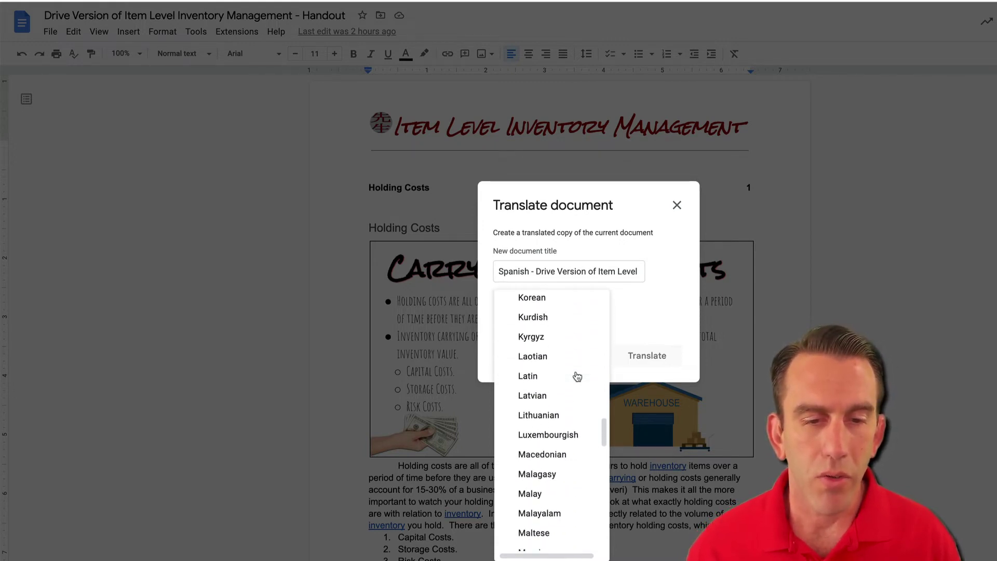
pyautogui.scroll(-5, 577, 376)
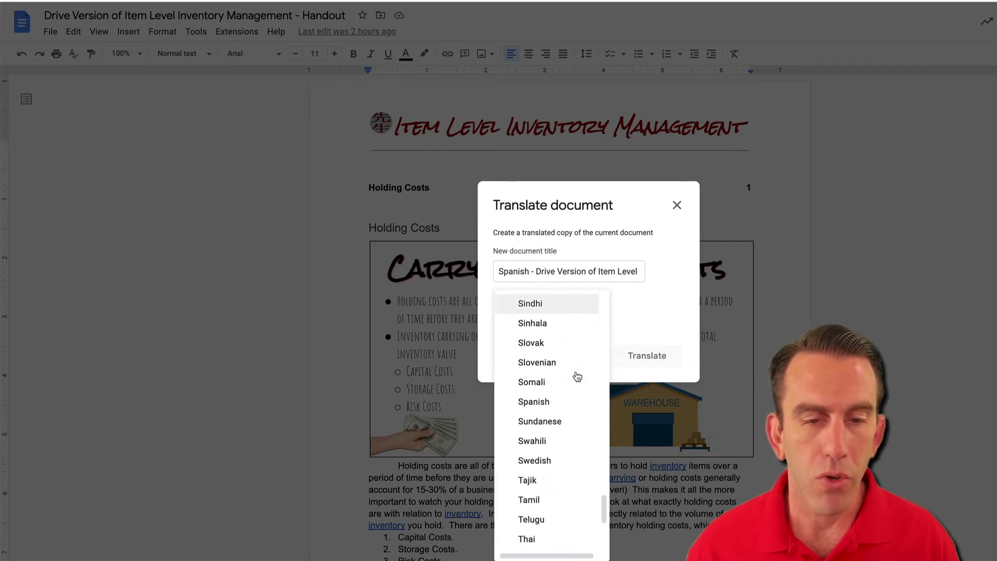
pyautogui.click(567, 351)
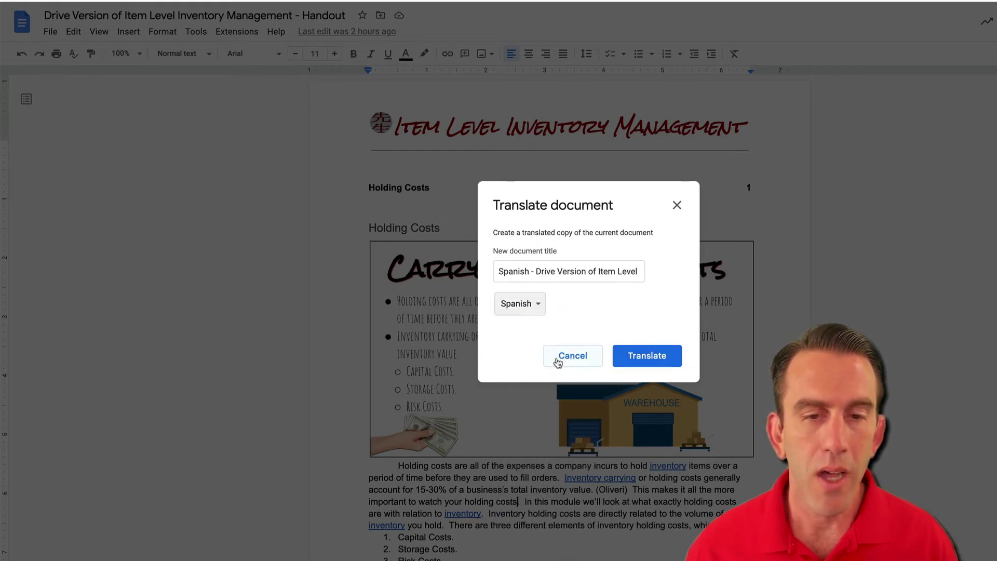
# - Create the Spanish copy and scroll through its translated title and body
pyautogui.click(656, 360)
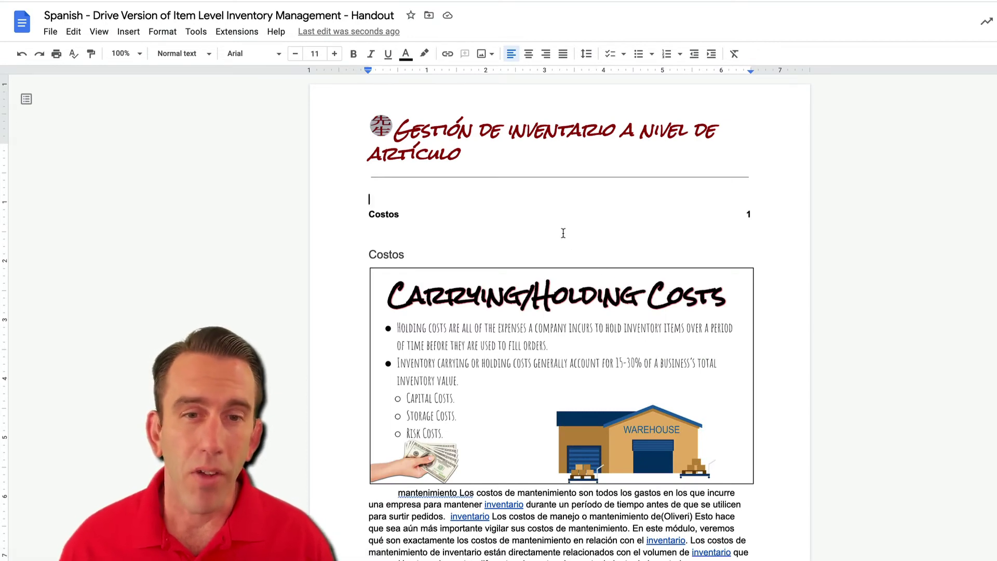
pyautogui.scroll(-1, 563, 232)
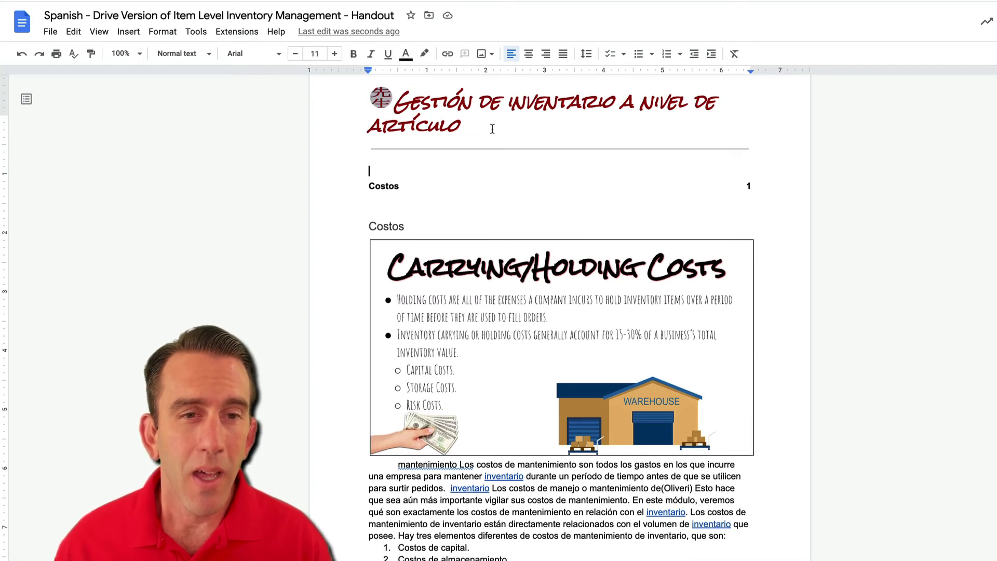
pyautogui.scroll(-3, 525, 283)
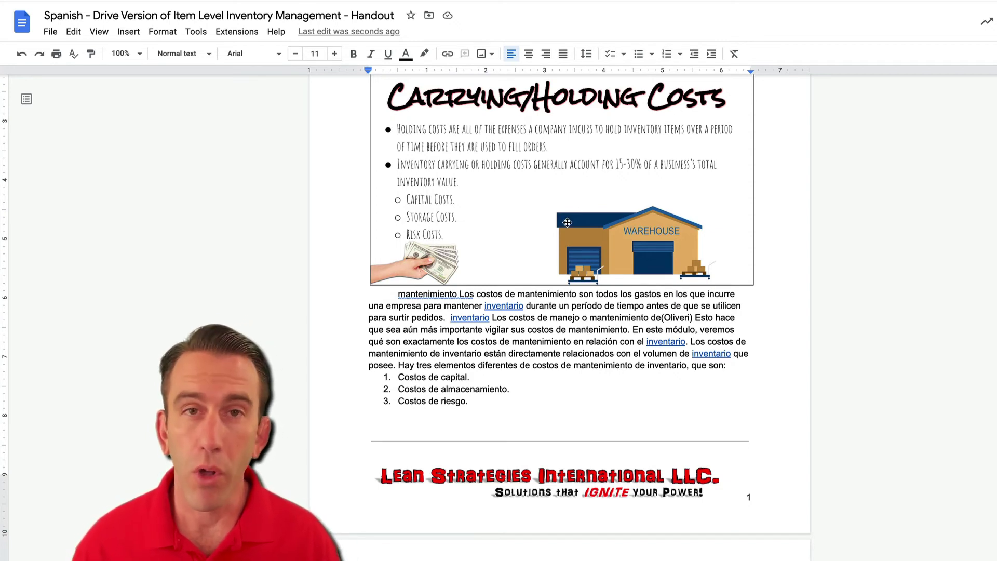
pyautogui.scroll(-1, 567, 222)
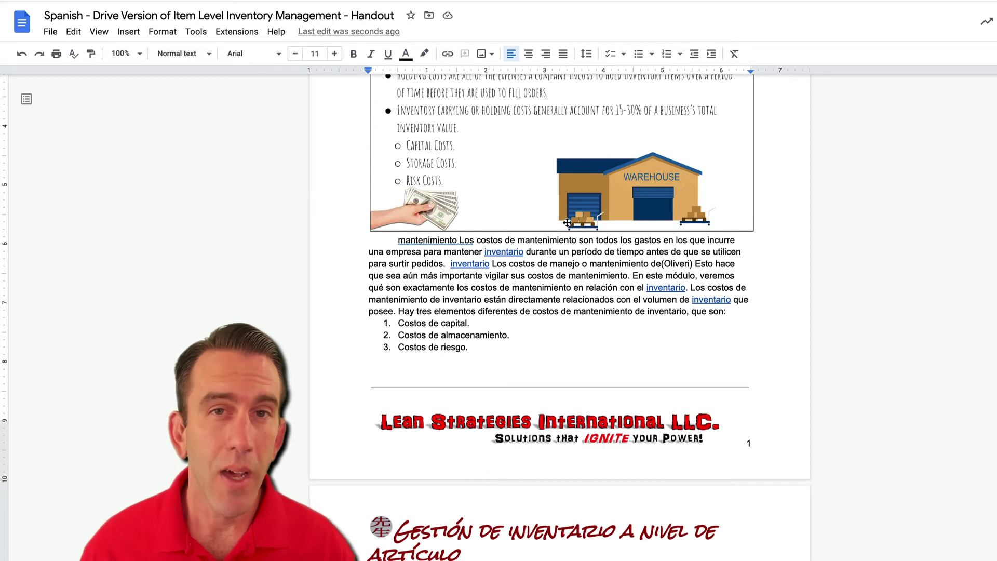